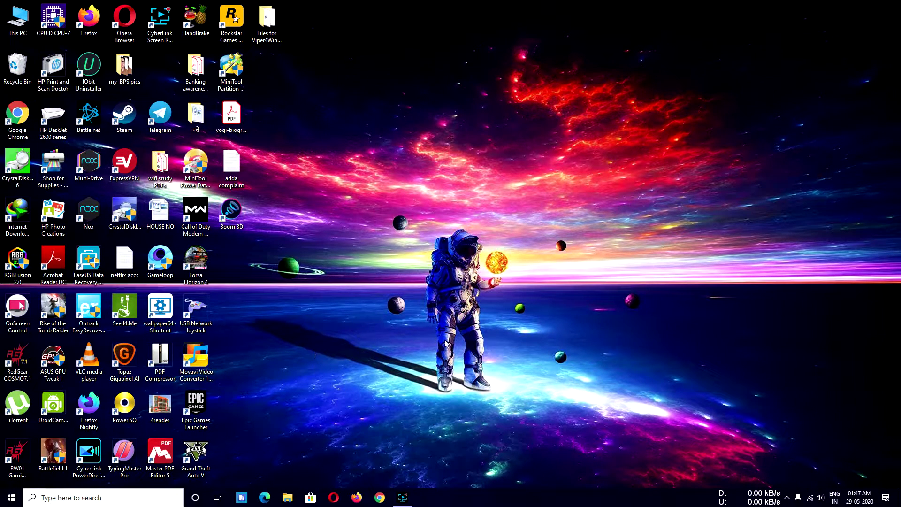
# Browse the Start menu's installed apps list, then close it
pyautogui.click(12, 497)
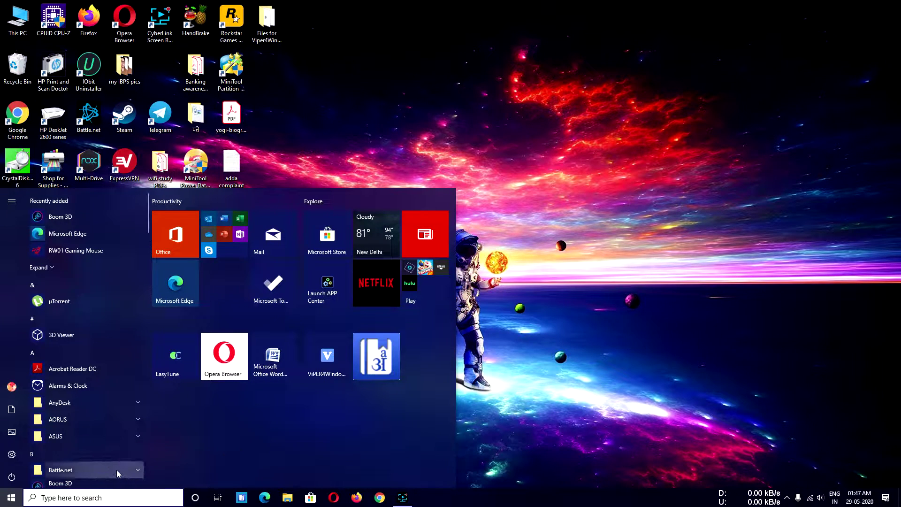
pyautogui.scroll(-3, 116, 469)
pyautogui.scroll(3, 117, 463)
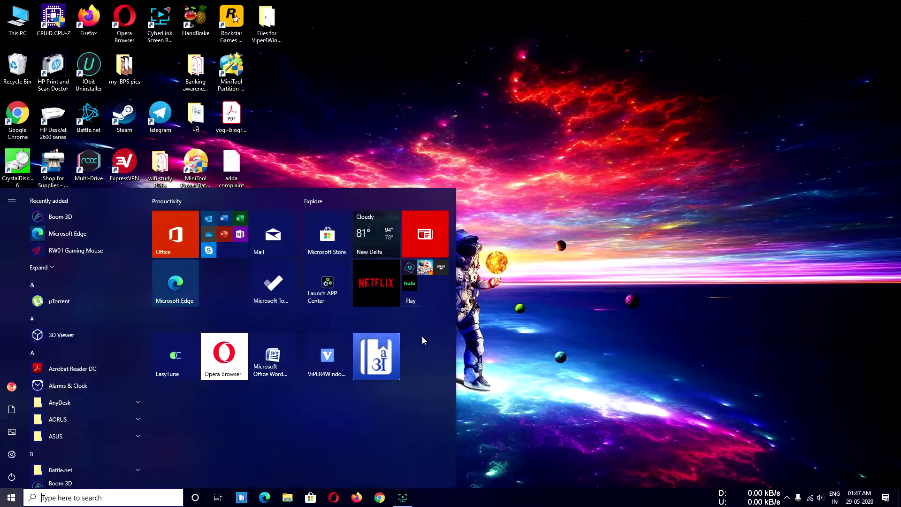
pyautogui.click(566, 284)
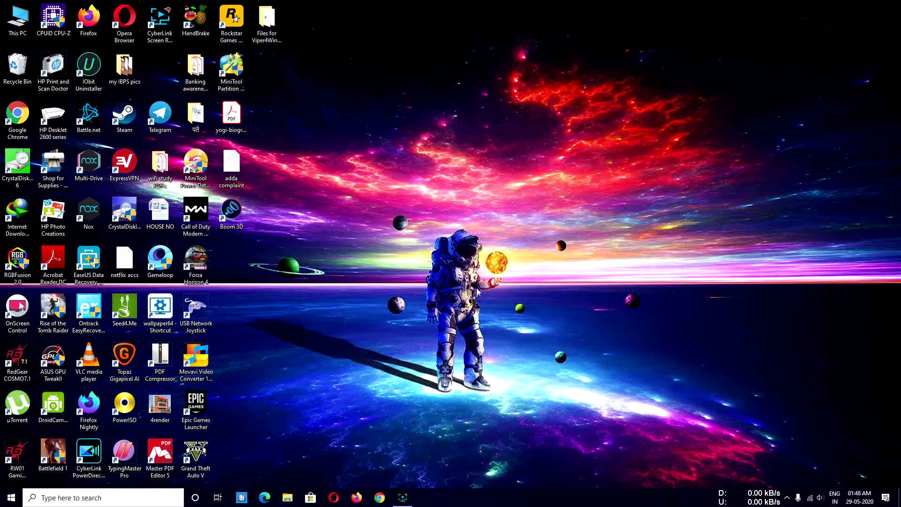
# Launch Boom 3D and check the output volume and available playback devices
pyautogui.doubleClick(244, 222)
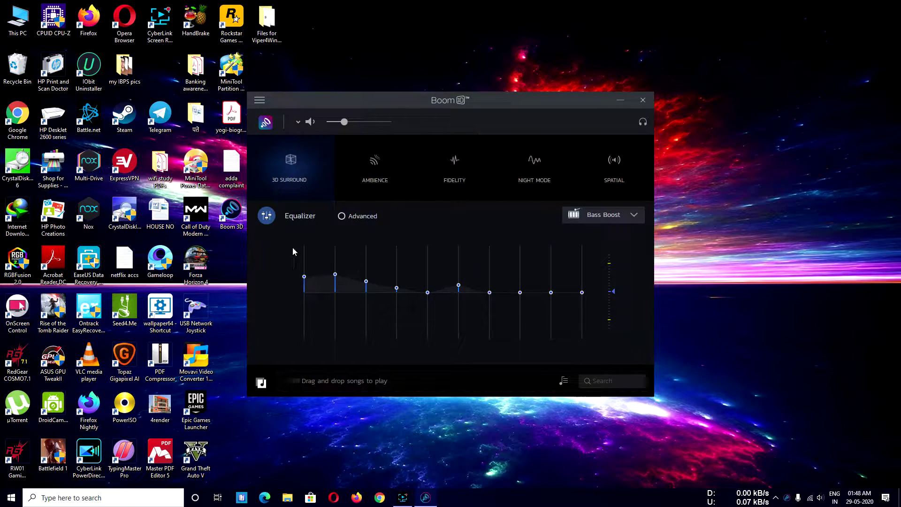
pyautogui.click(786, 497)
pyautogui.click(820, 497)
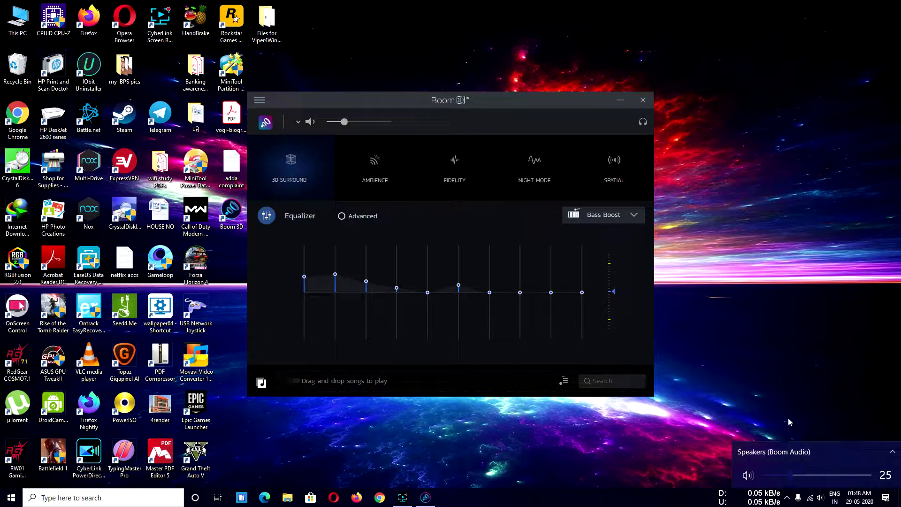
pyautogui.click(775, 452)
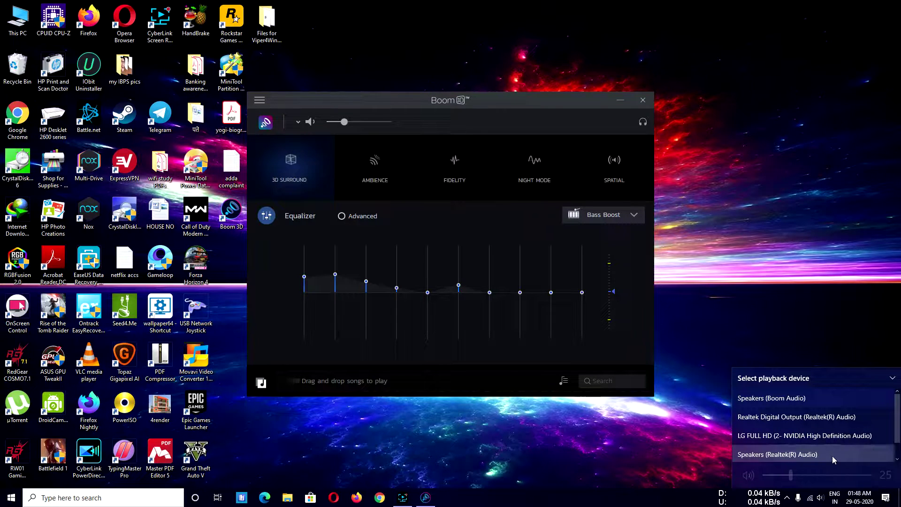
pyautogui.scroll(-1, 871, 455)
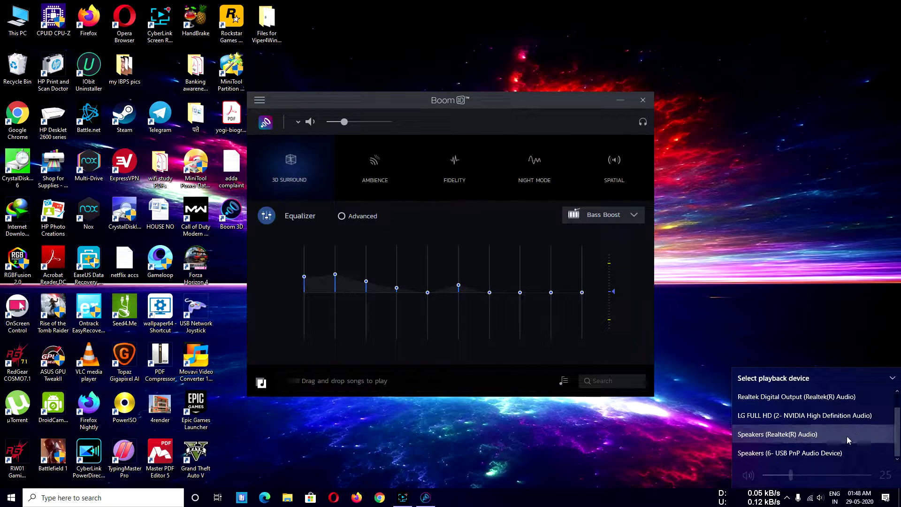
pyautogui.click(781, 298)
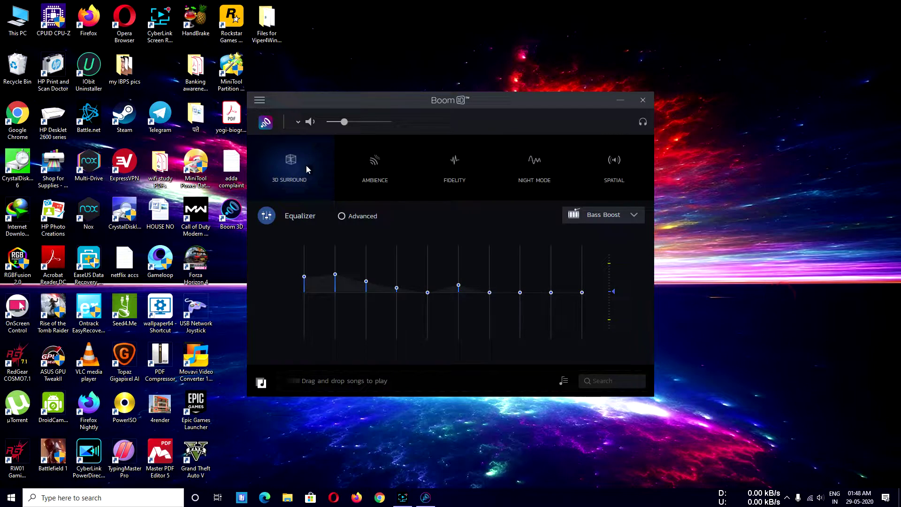
pyautogui.click(786, 498)
# Close Boom 3D and open the 'Files for Viper4Windows 10' folder maximized
pyautogui.click(642, 100)
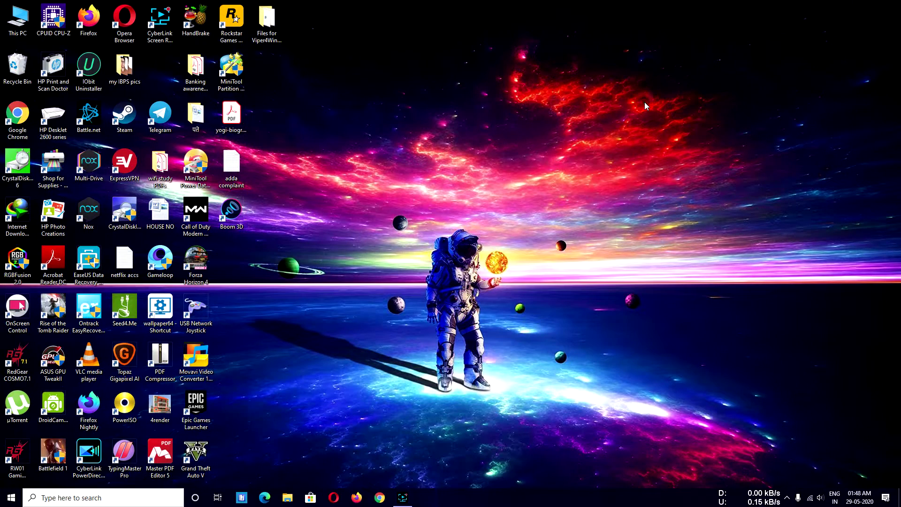
pyautogui.click(787, 497)
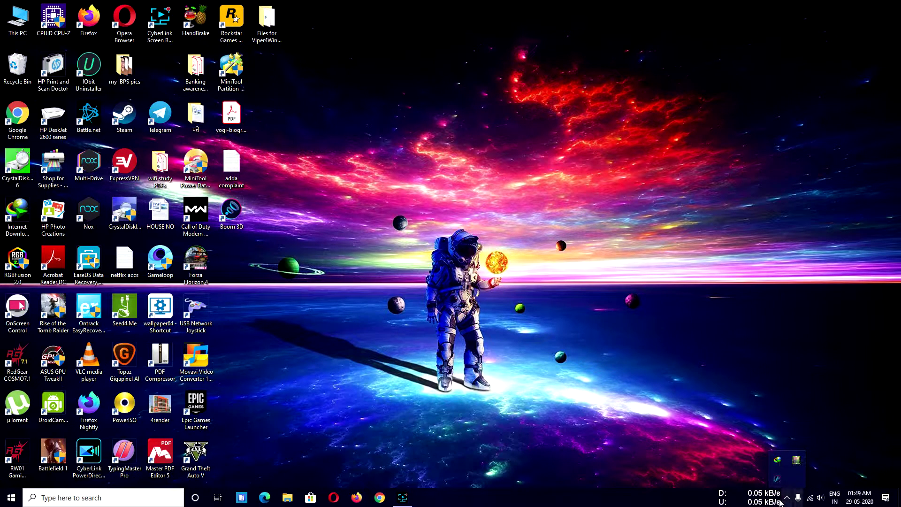
pyautogui.click(787, 497)
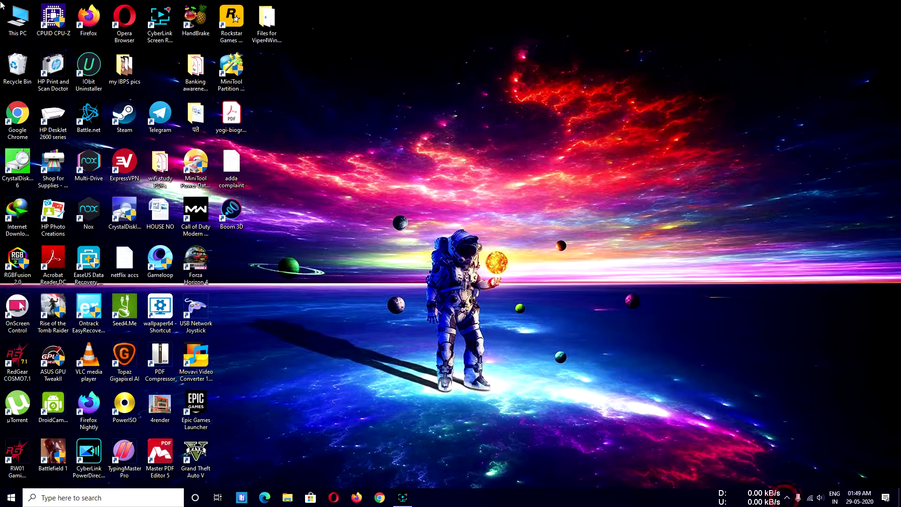
pyautogui.doubleClick(267, 23)
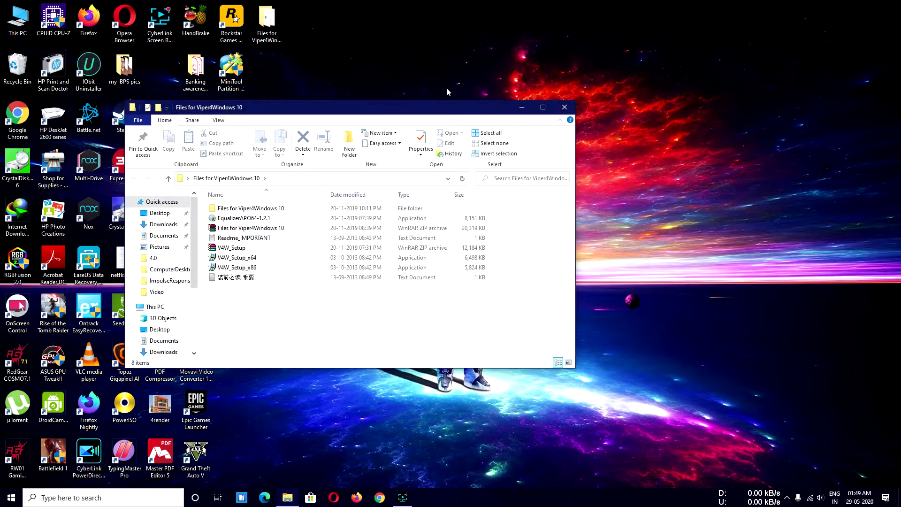
pyautogui.click(541, 110)
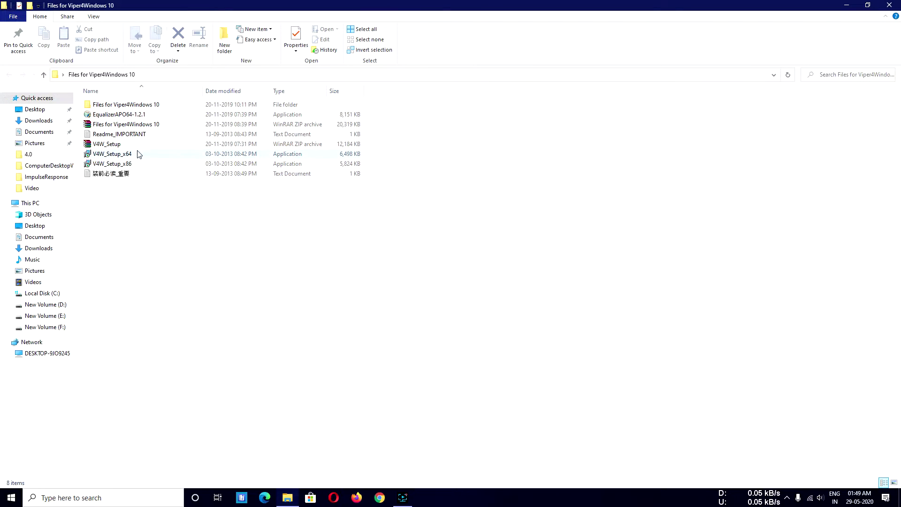
# Install V4W_Setup_x64 with default language, folders and no desktop icon
pyautogui.doubleClick(208, 155)
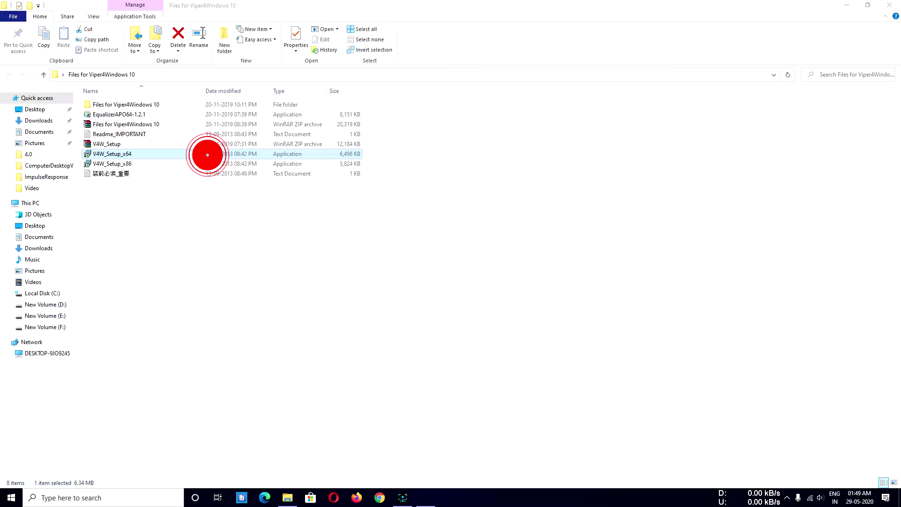
pyautogui.click(460, 271)
pyautogui.click(503, 323)
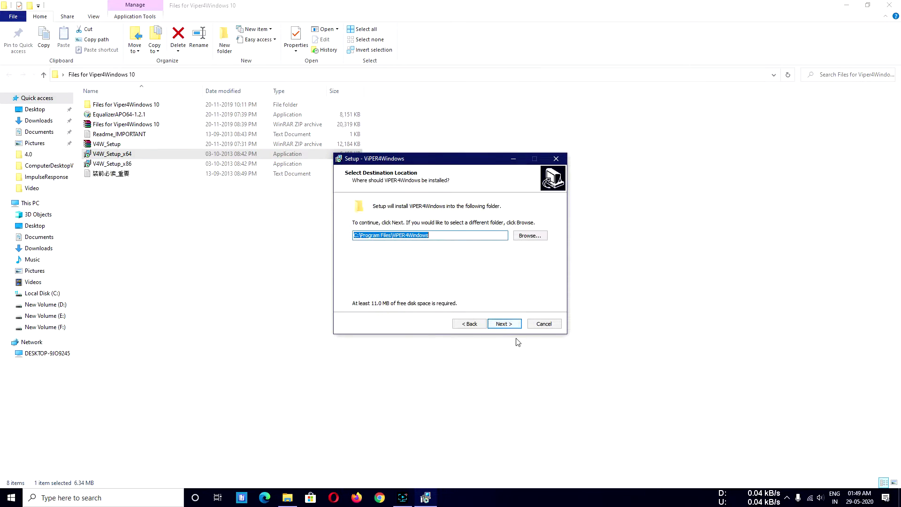
pyautogui.press('Return')
pyautogui.click(501, 324)
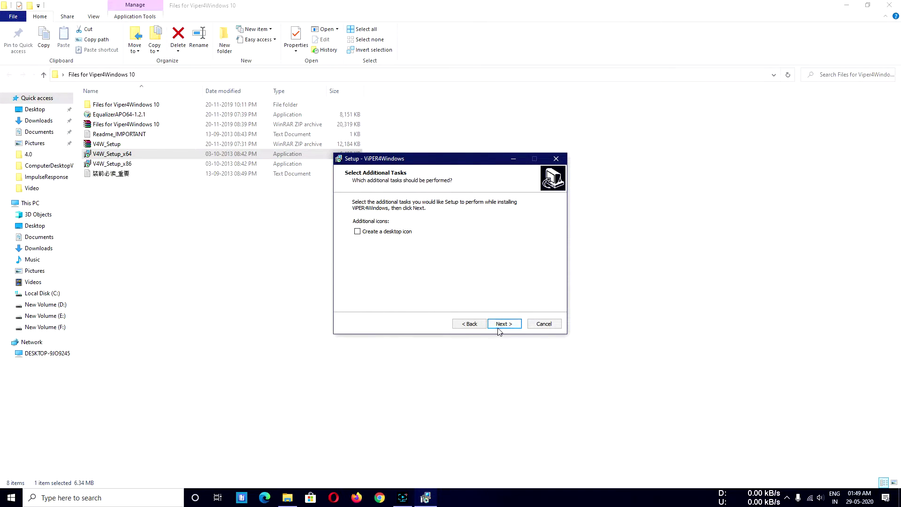
pyautogui.click(499, 327)
pyautogui.click(504, 324)
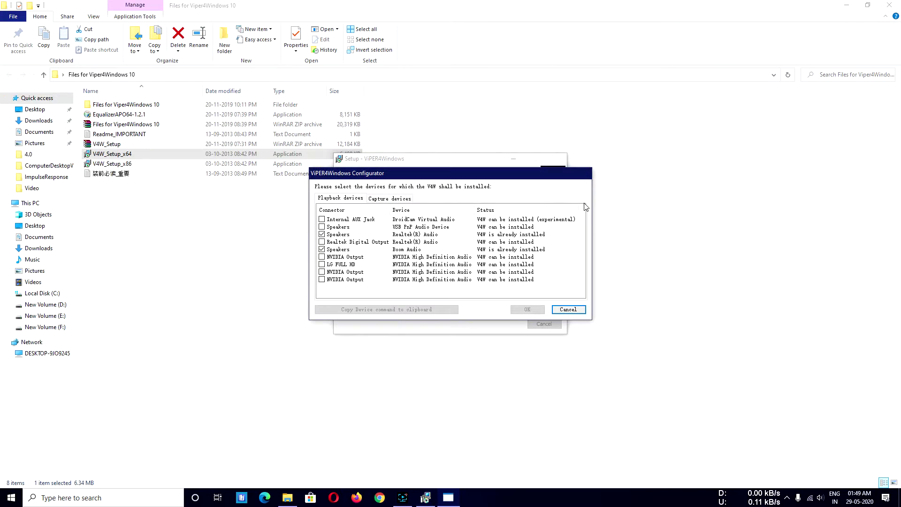
# Keep the Realtek and Boom Audio speakers, close the Configurator, and finish setup without restarting
pyautogui.click(345, 251)
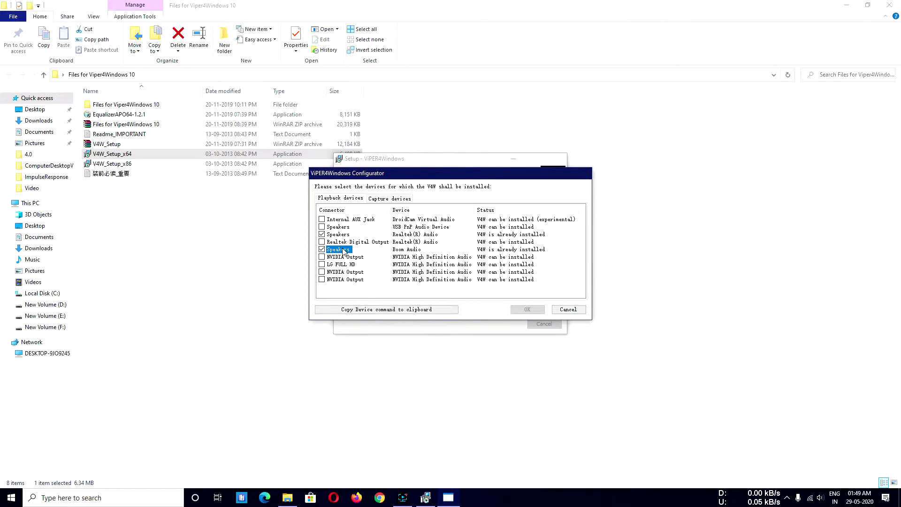
pyautogui.click(360, 251)
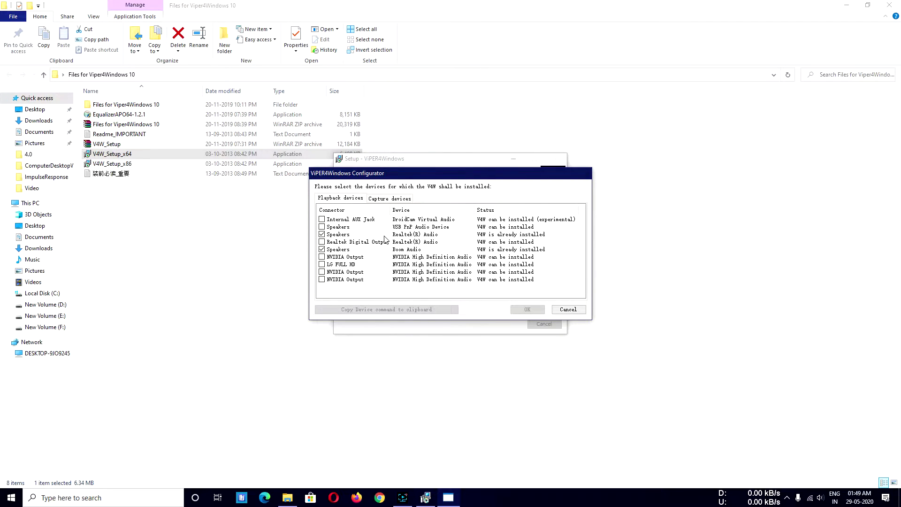
pyautogui.click(576, 311)
pyautogui.click(517, 284)
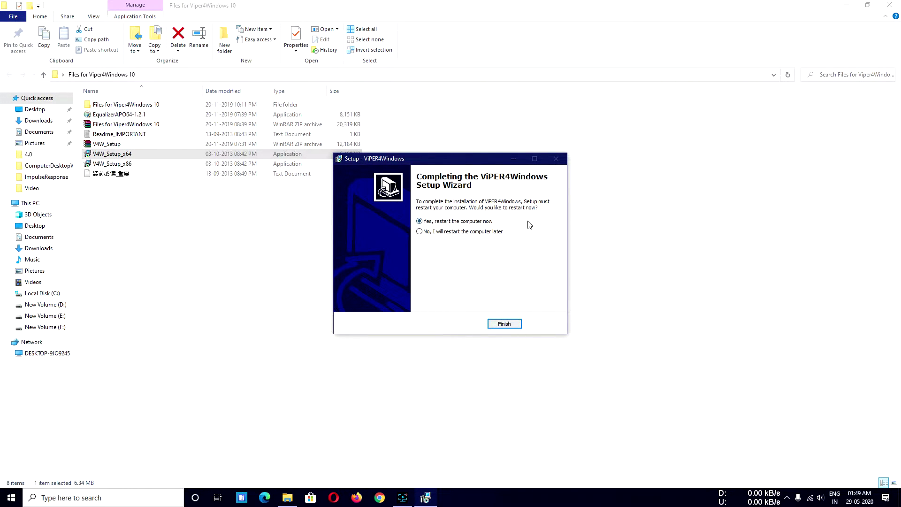
pyautogui.click(504, 324)
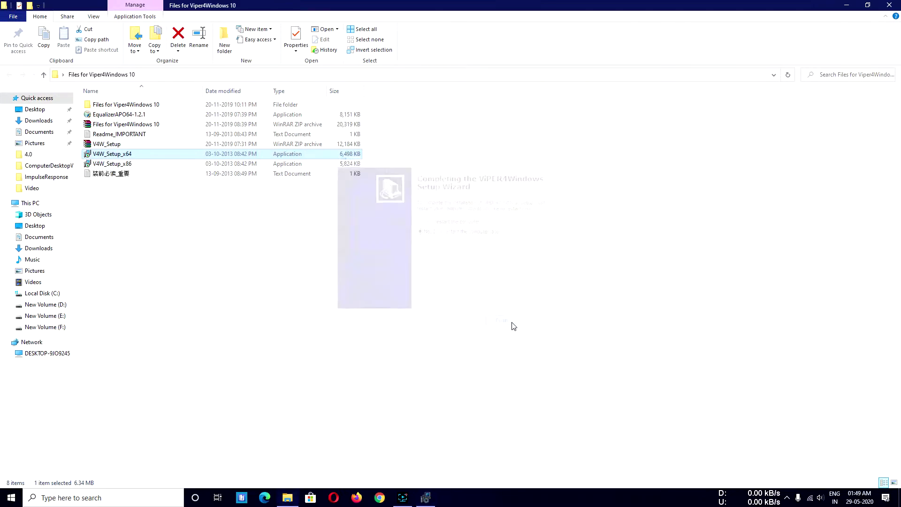
# Close the installer folder and launch Groove Music by searching 'groove'
pyautogui.click(891, 6)
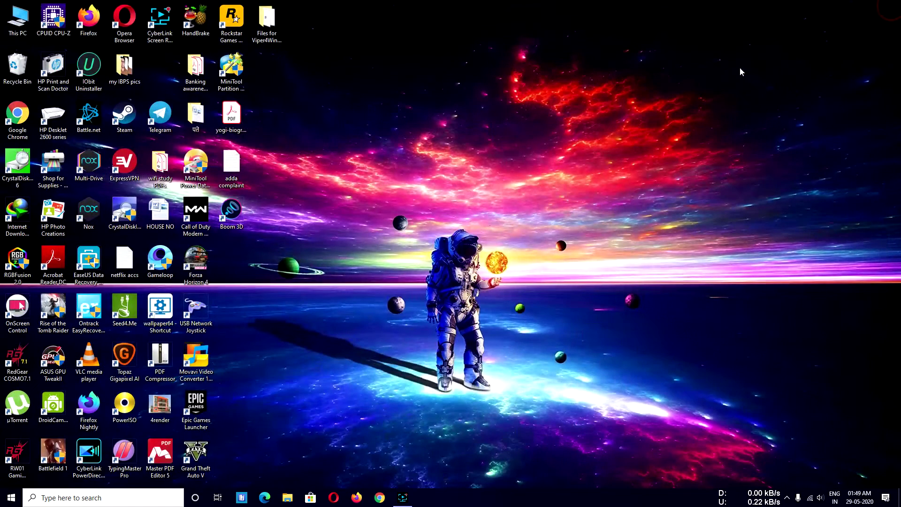
pyautogui.click(100, 501)
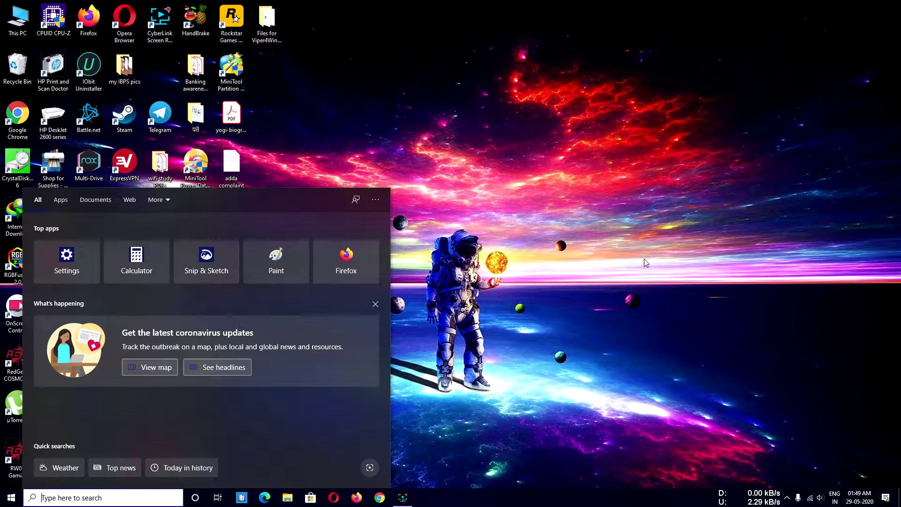
pyautogui.write('g')
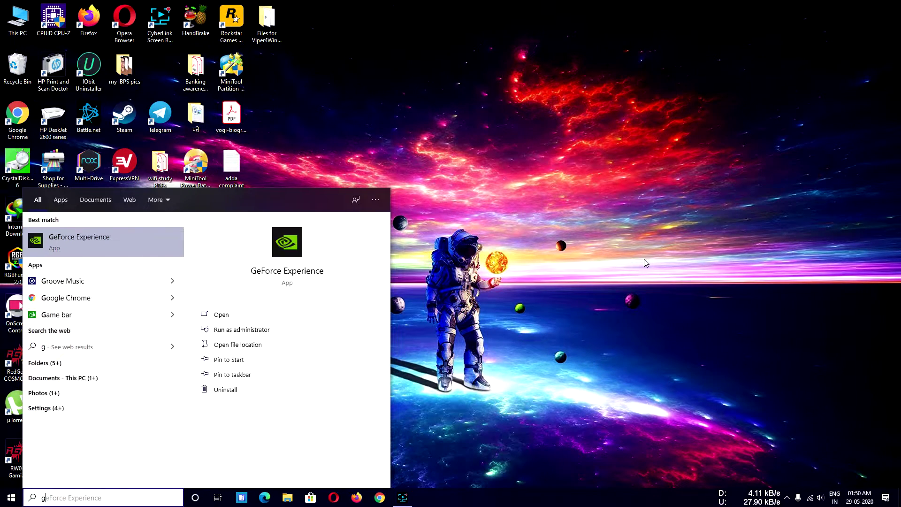
pyautogui.write('roove')
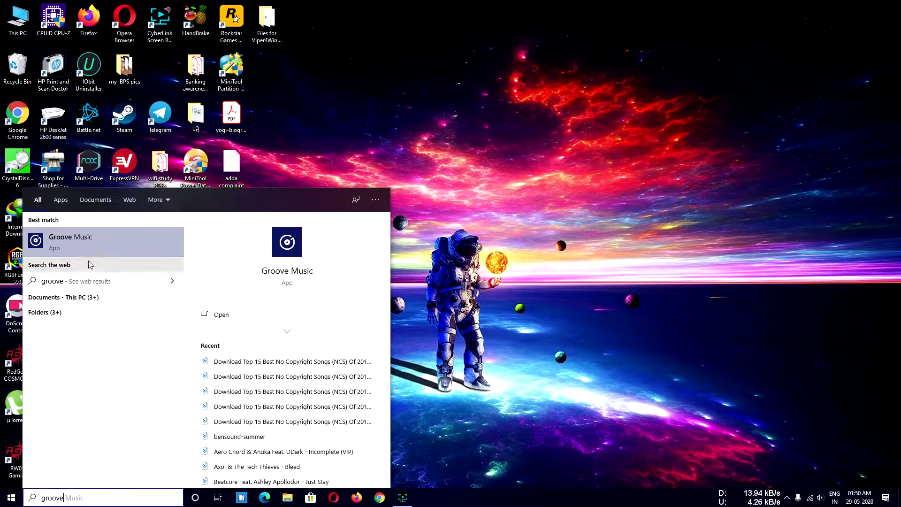
pyautogui.click(94, 242)
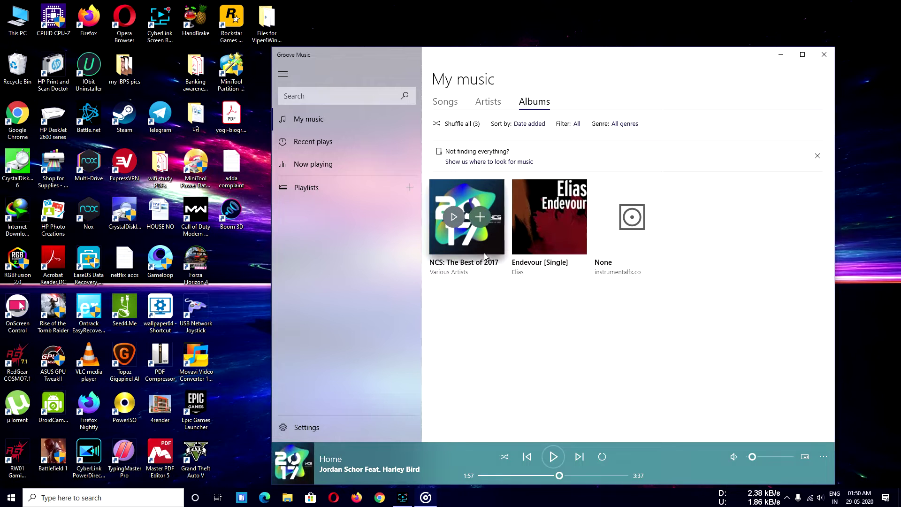
# Play Holding You from NCS: The Best of 2017, skipping ahead to 0:08
pyautogui.click(484, 252)
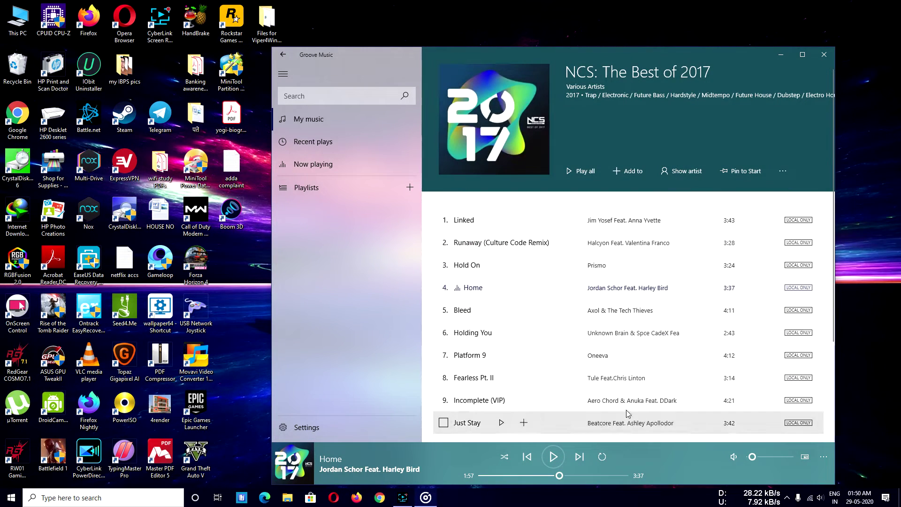
pyautogui.click(472, 334)
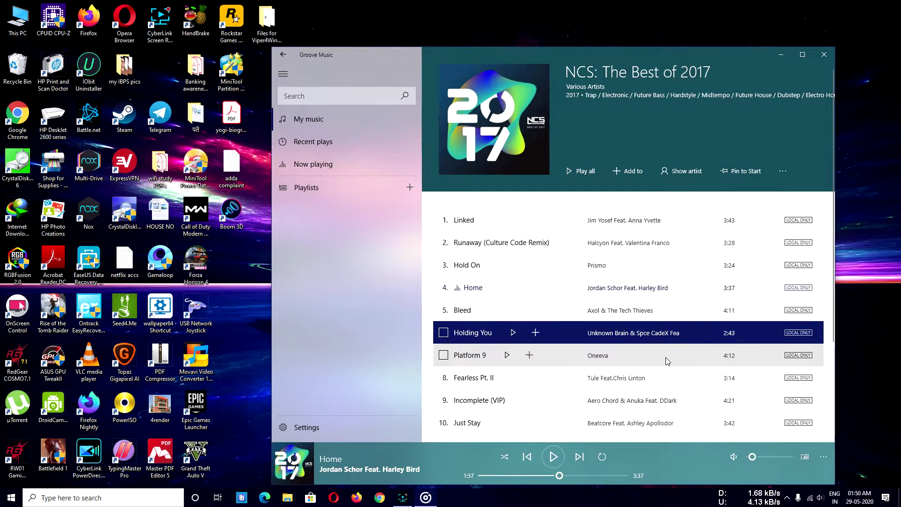
pyautogui.click(513, 333)
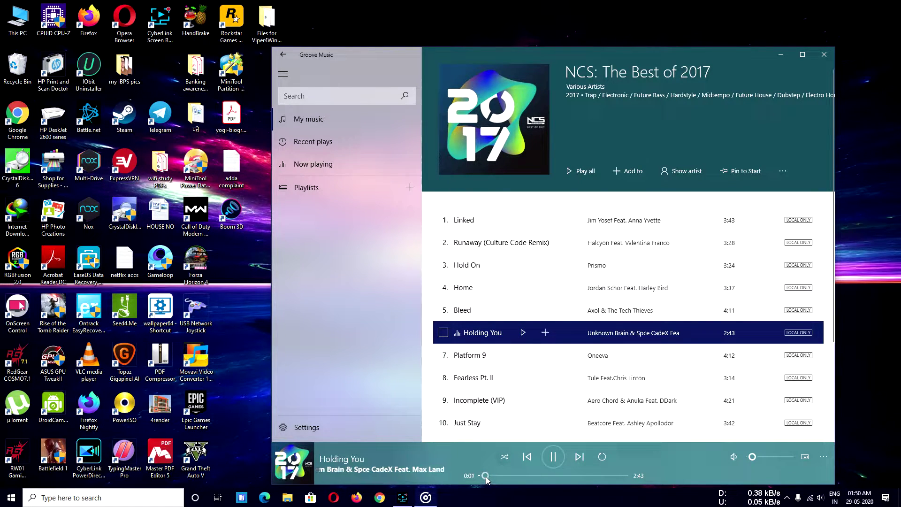
pyautogui.moveTo(486, 477); pyautogui.dragTo(492, 477)
# Raise the volume slightly, pause the song, and minimize Groove Music
pyautogui.click(753, 458)
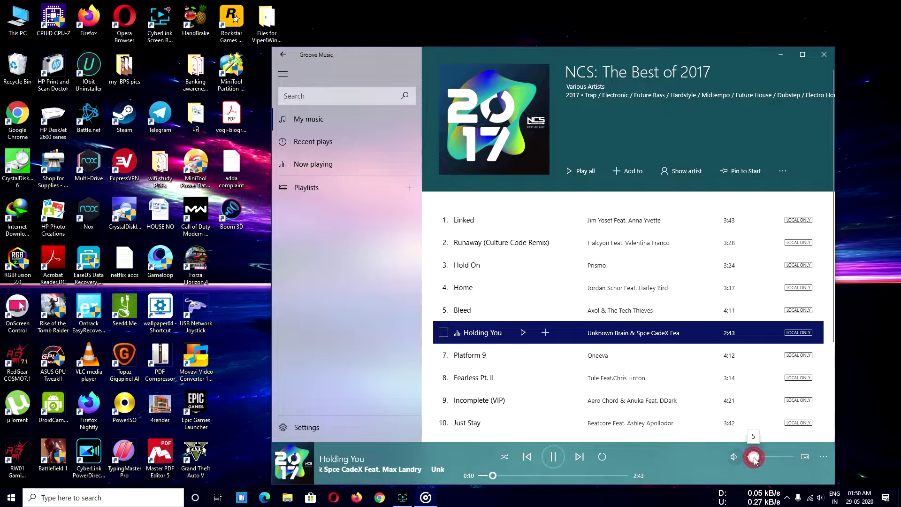
pyautogui.moveTo(754, 457); pyautogui.dragTo(756, 457)
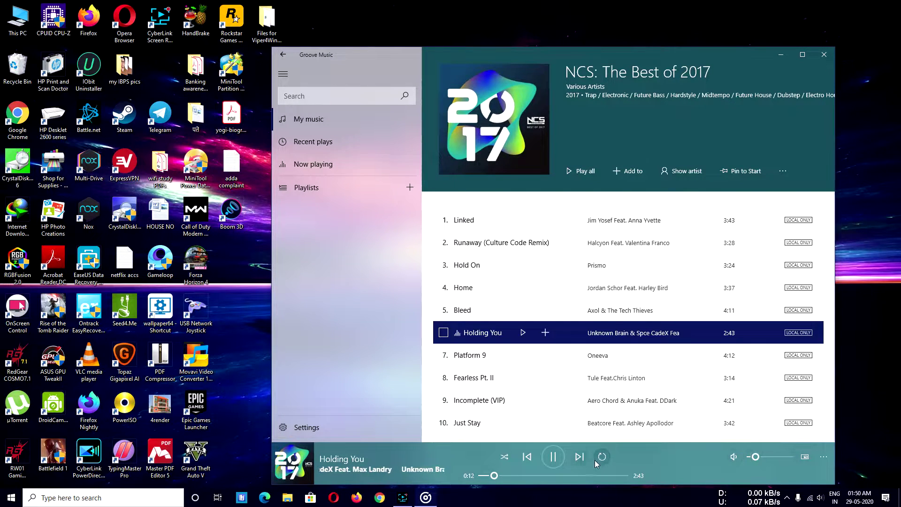
pyautogui.click(555, 459)
pyautogui.click(11, 497)
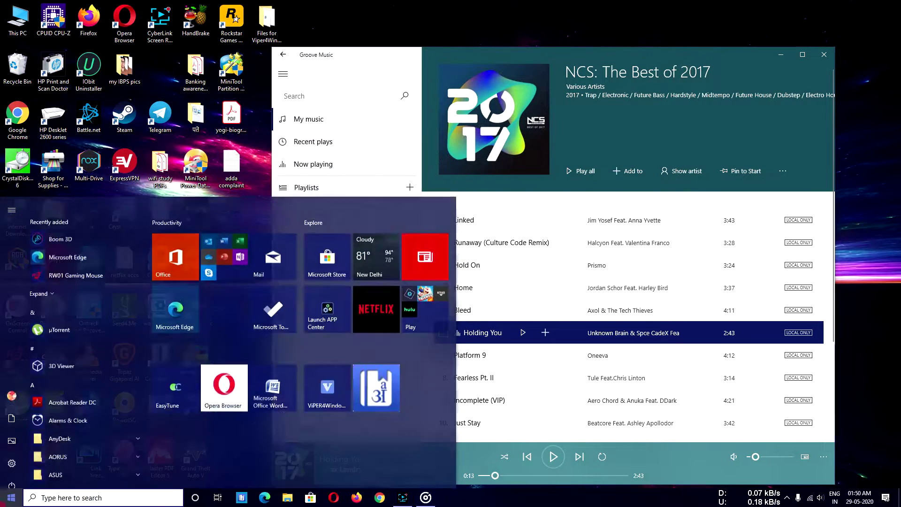
pyautogui.click(11, 497)
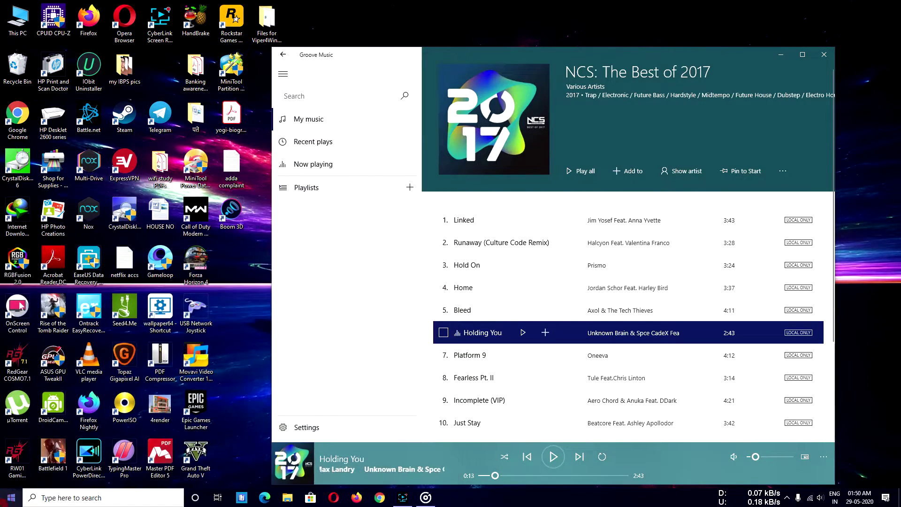
pyautogui.click(780, 56)
pyautogui.click(786, 497)
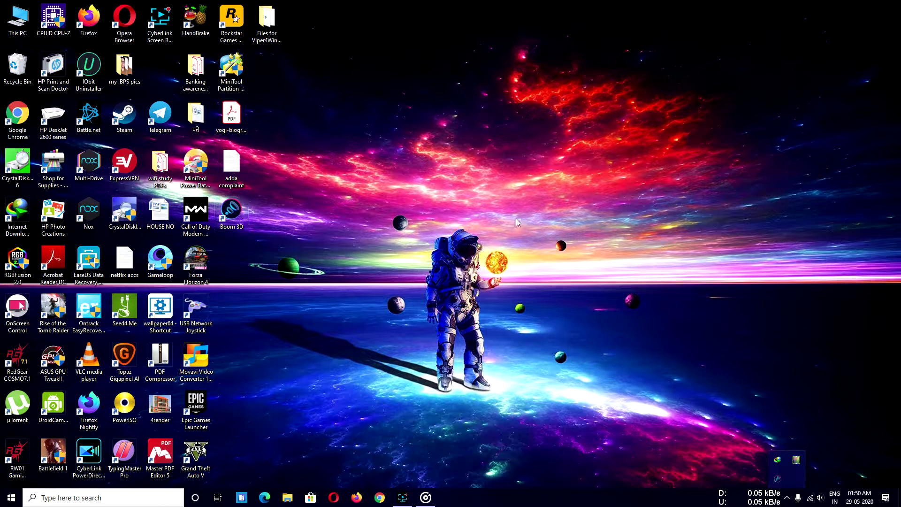
pyautogui.rightClick(545, 501)
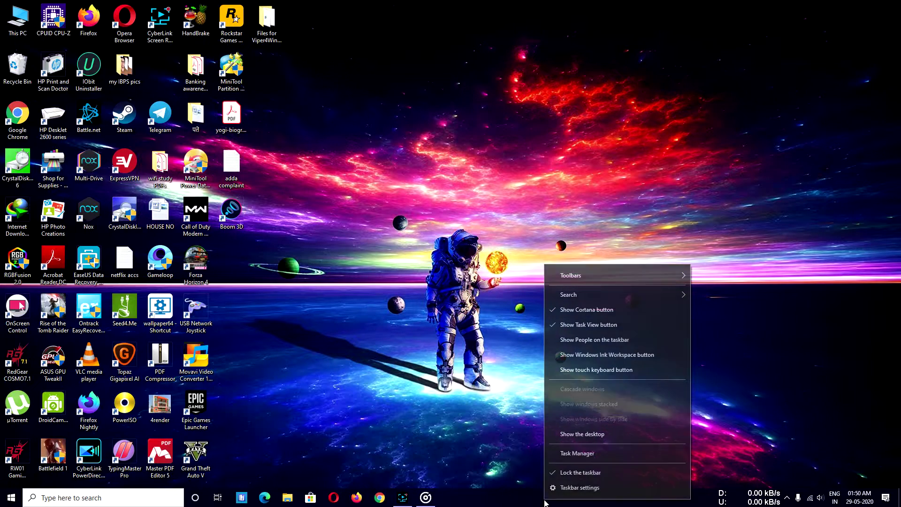
pyautogui.click(577, 453)
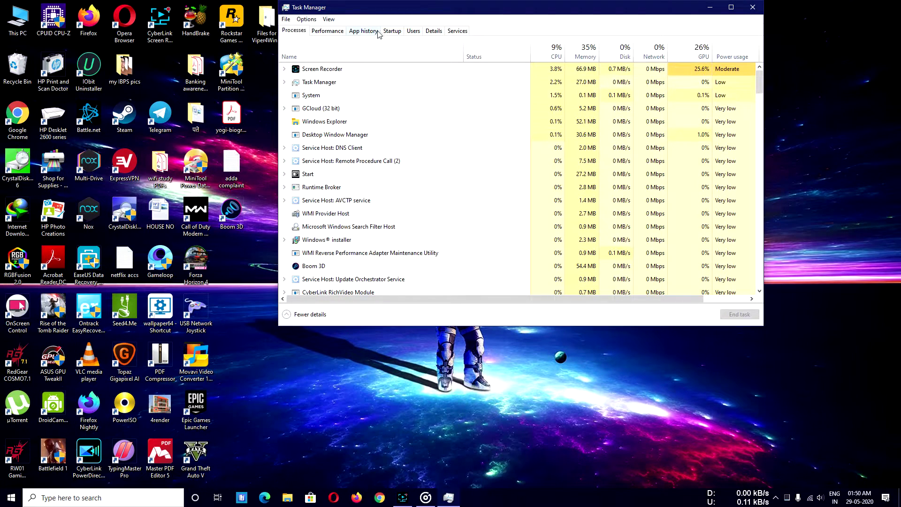
pyautogui.click(397, 32)
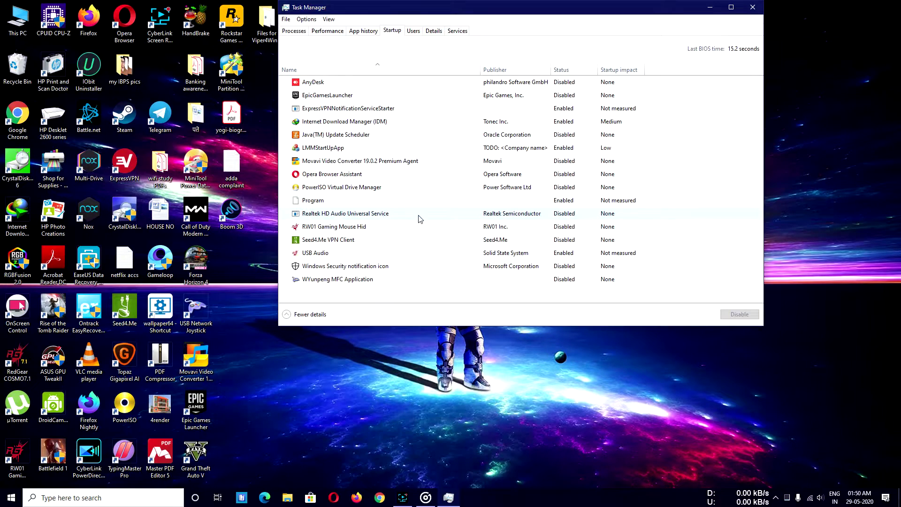
pyautogui.click(342, 219)
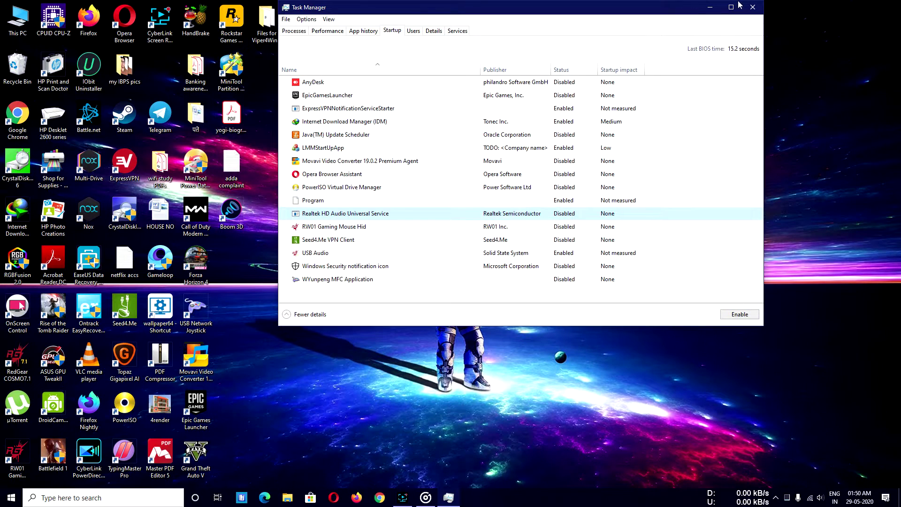
pyautogui.click(752, 7)
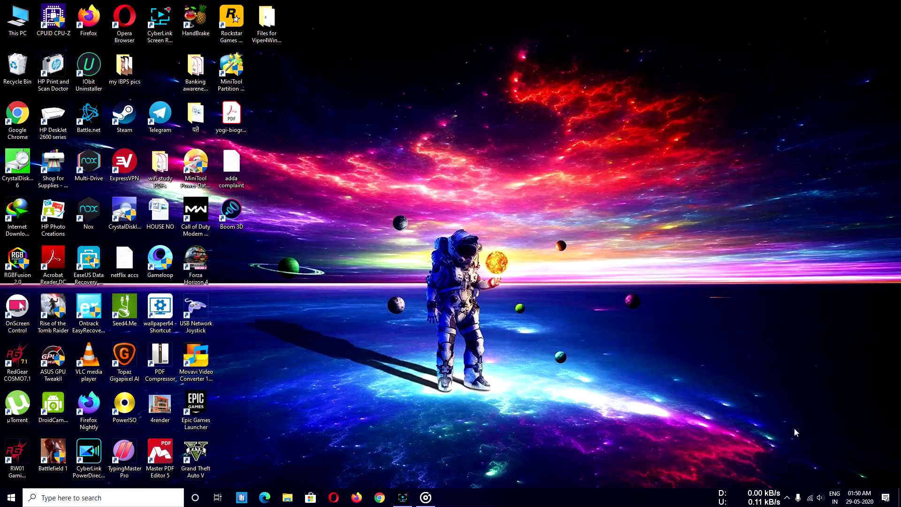
# Check the playback device list in the volume flyout, then restore Groove Music
pyautogui.click(820, 500)
pyautogui.click(776, 453)
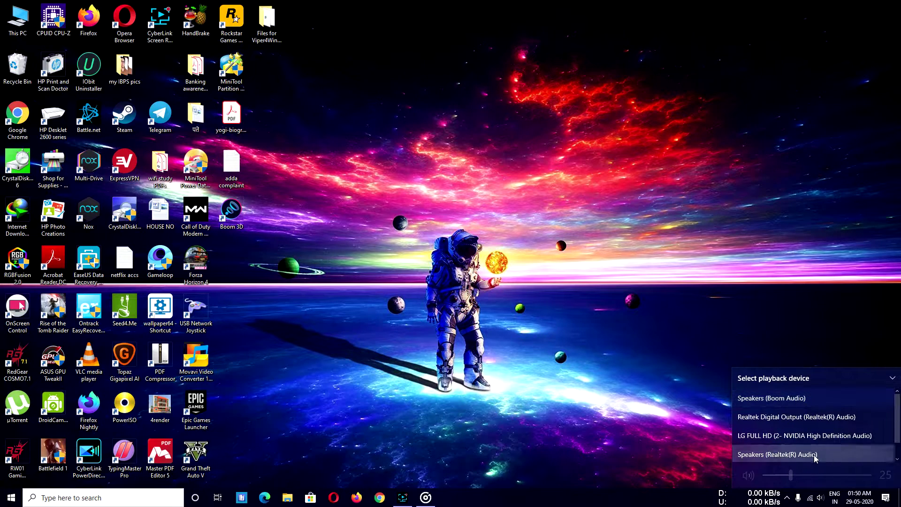
pyautogui.click(598, 247)
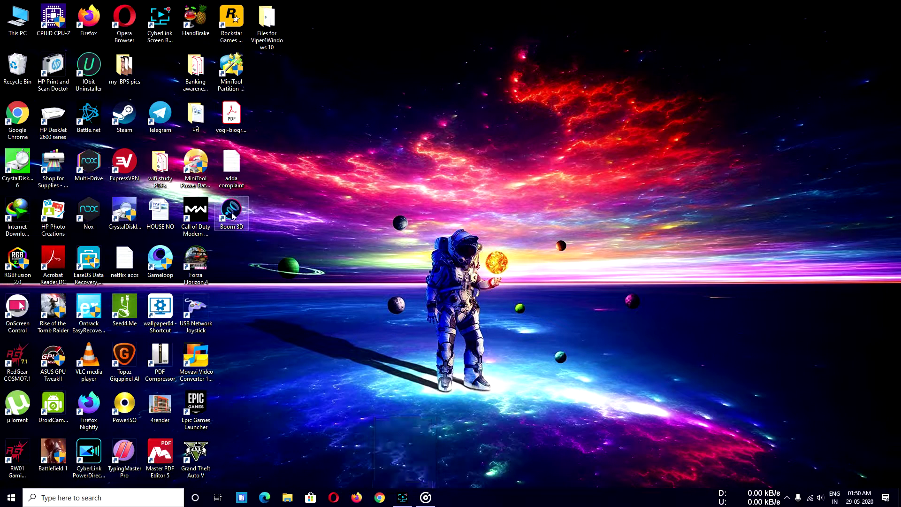
pyautogui.click(820, 497)
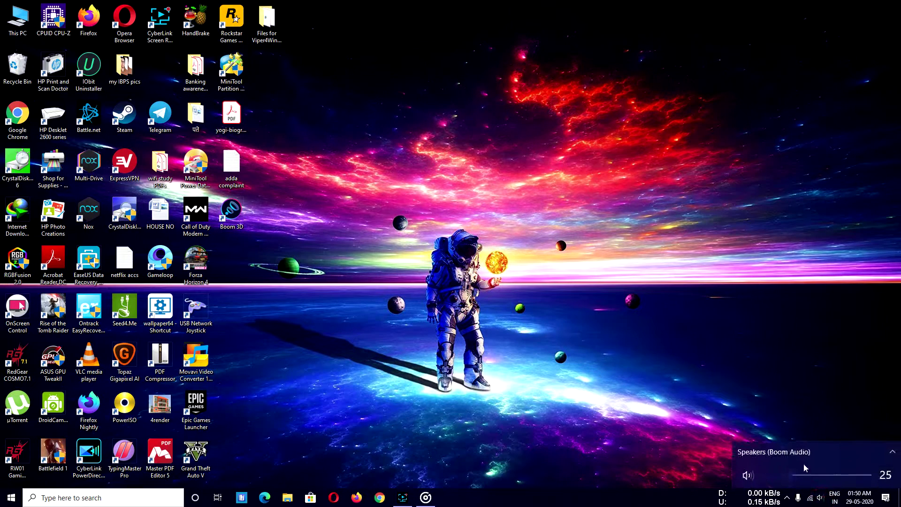
pyautogui.click(426, 498)
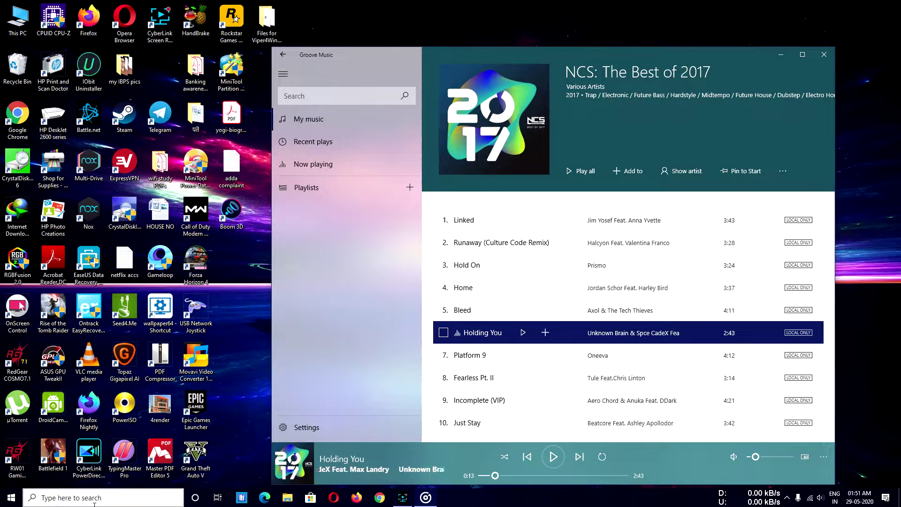
# Resume Holding You at volume 14 and bring up the ViPER4Windows Start tile's options
pyautogui.click(552, 459)
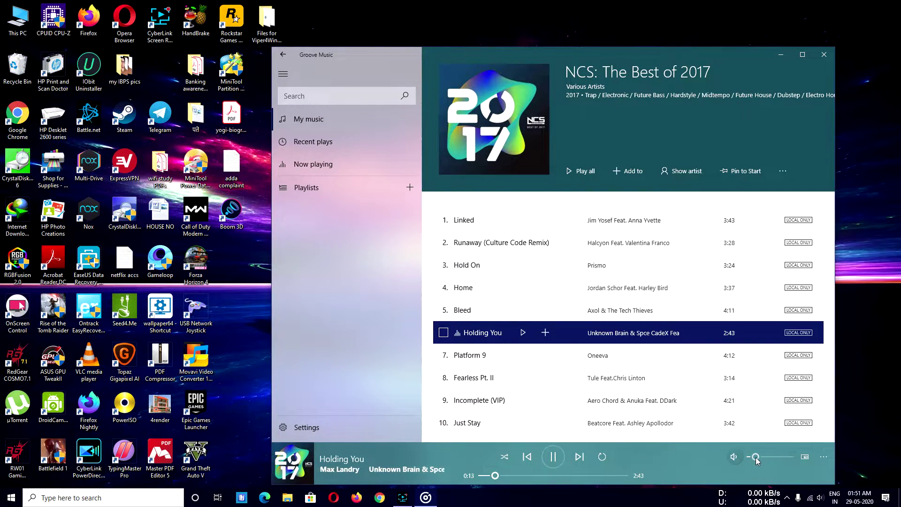
pyautogui.click(755, 457)
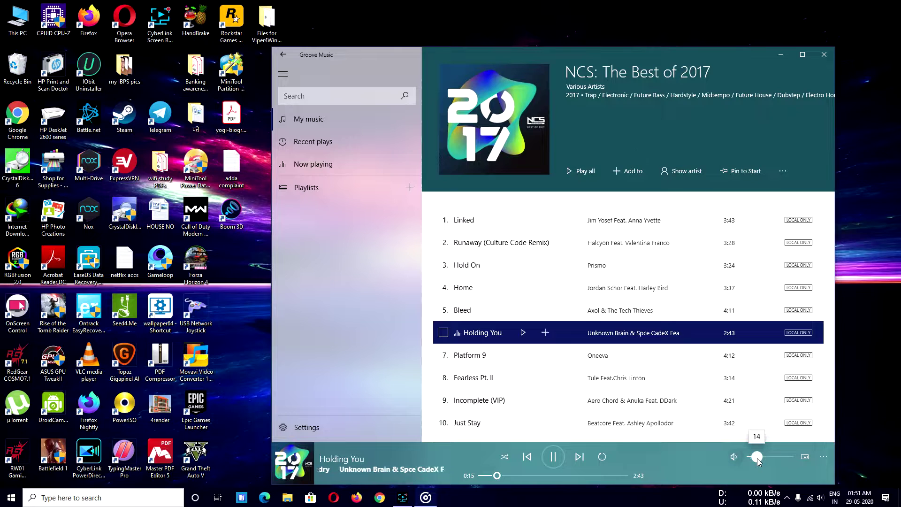
pyautogui.click(12, 497)
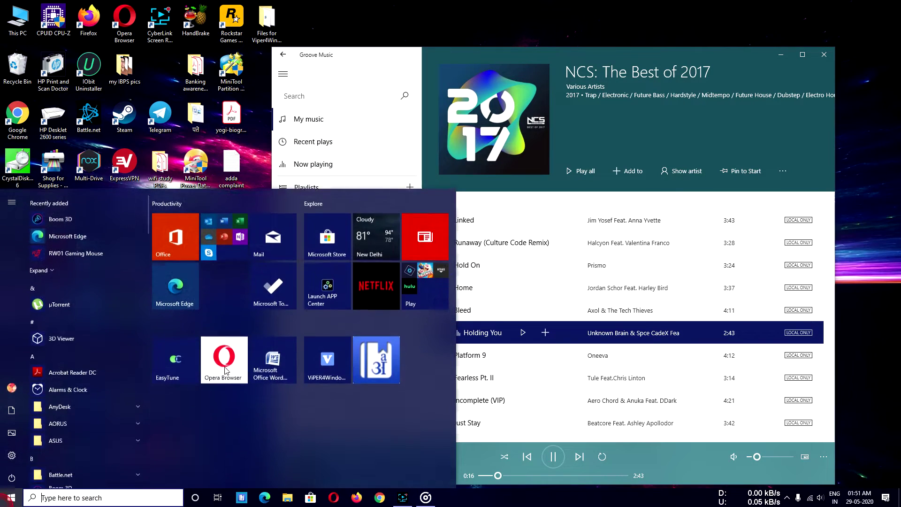
pyautogui.rightClick(322, 361)
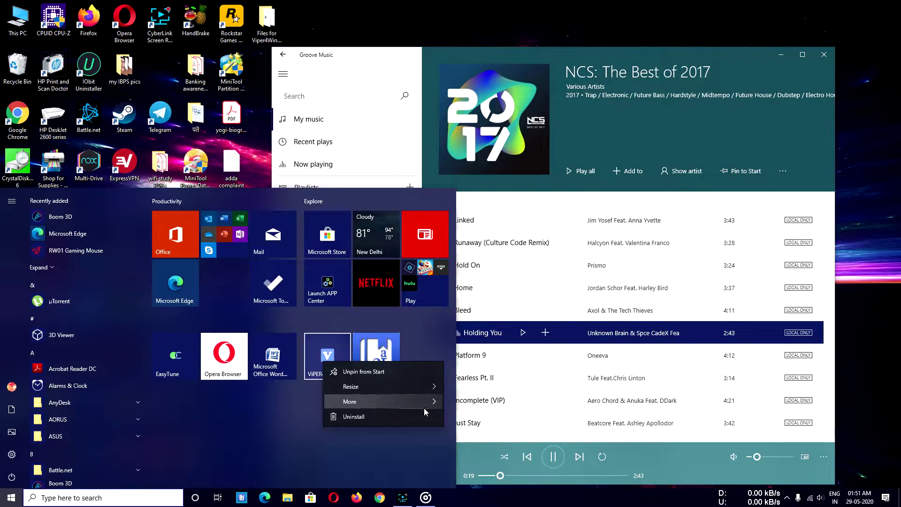
# Run ViPER4Windows as administrator, turn power on, and toggle XBass on and off
pyautogui.moveTo(424, 409)
pyautogui.click(497, 422)
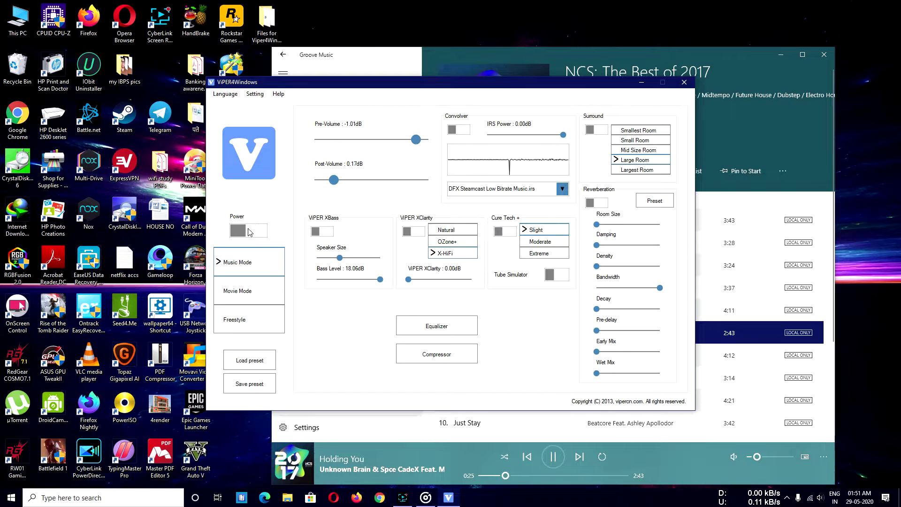
pyautogui.click(249, 232)
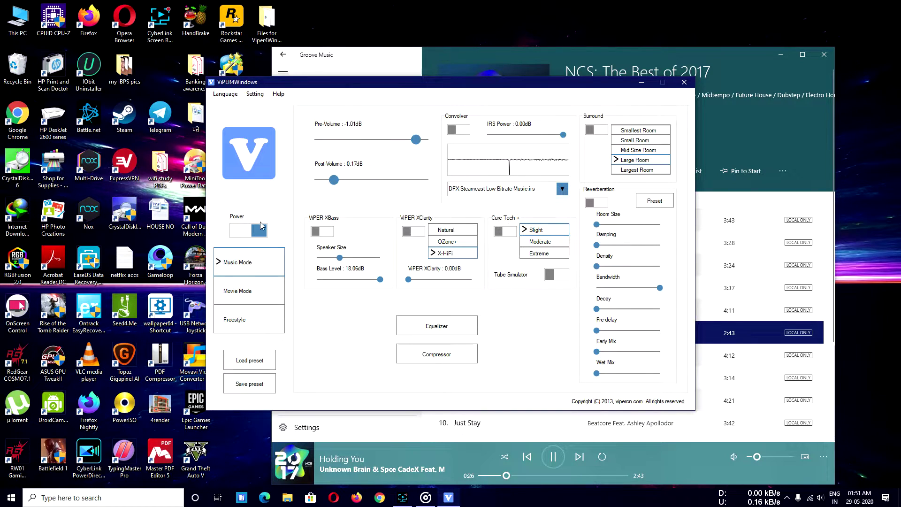
pyautogui.click(322, 232)
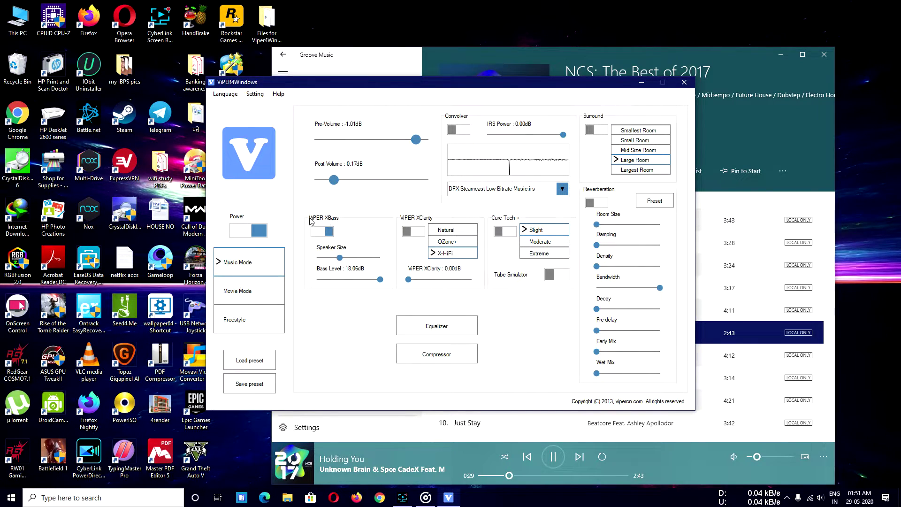
pyautogui.click(327, 231)
# Test XClarity, leaving it off at 0.00dB, then enable surround and disable reverberation
pyautogui.click(413, 231)
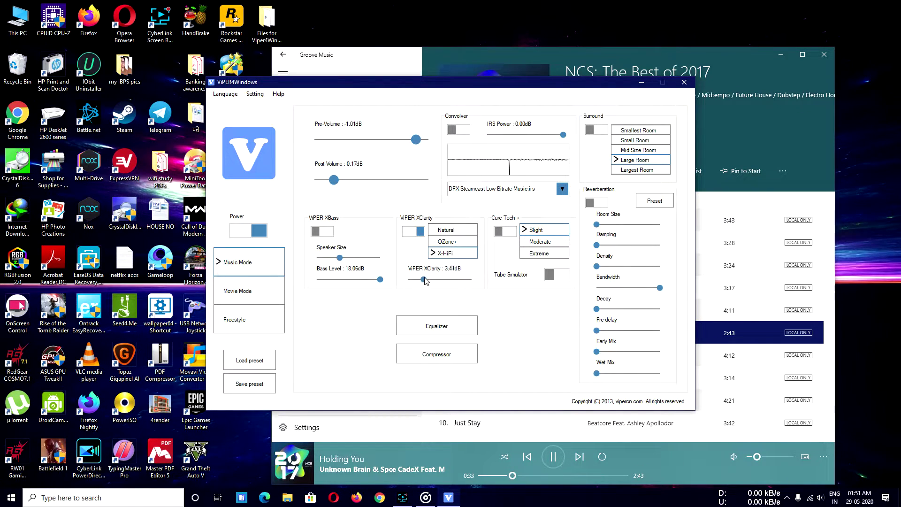
pyautogui.moveTo(426, 280); pyautogui.dragTo(459, 281)
pyautogui.moveTo(462, 283); pyautogui.dragTo(408, 281)
pyautogui.click(419, 231)
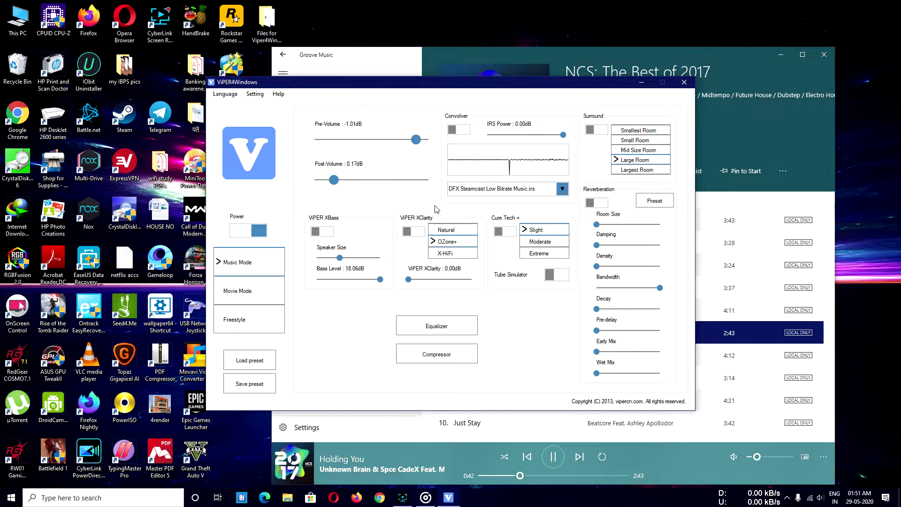
pyautogui.click(599, 130)
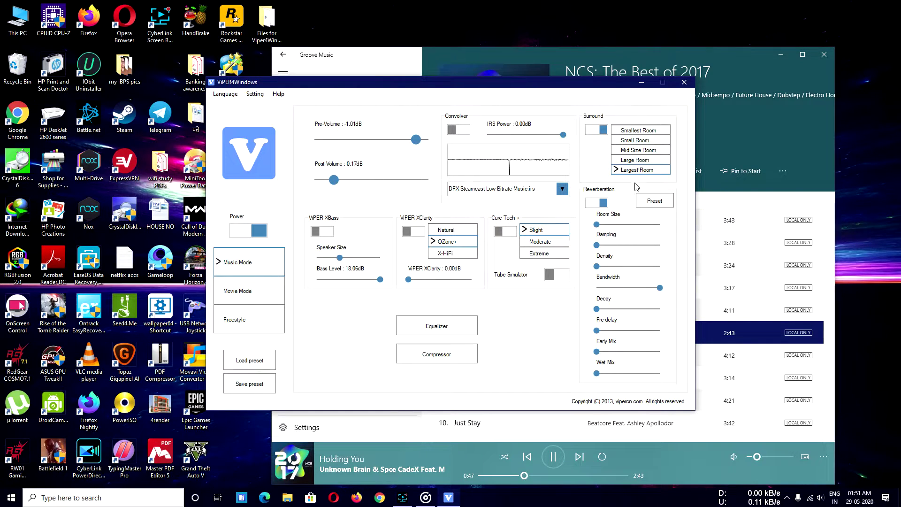
pyautogui.click(602, 202)
# Turn surround off, load the THX TruStudio Pro Hph-SmartVolume50 impulse, and enable the convolver
pyautogui.click(601, 131)
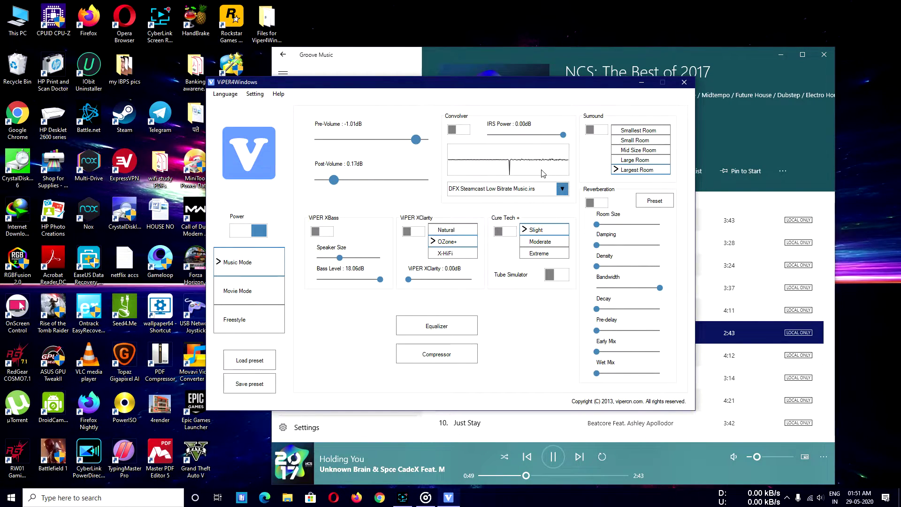
pyautogui.click(562, 190)
pyautogui.scroll(-8, 420, 287)
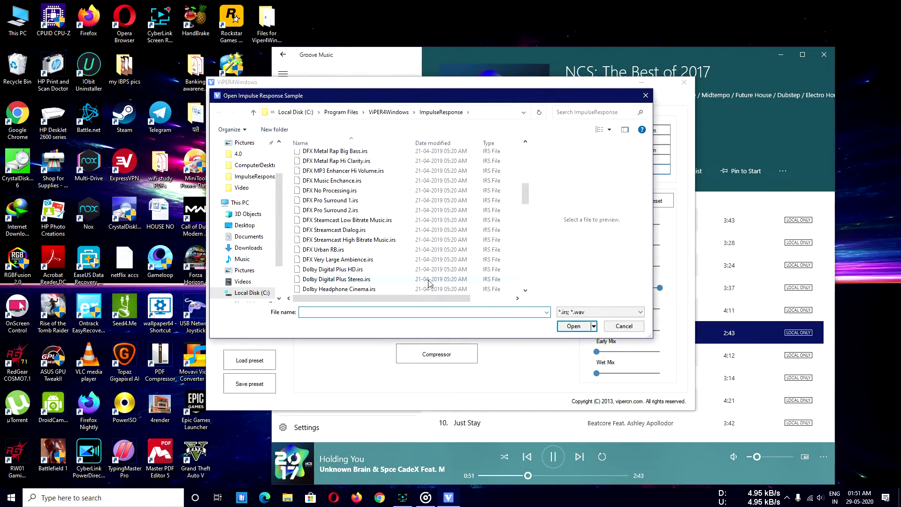
pyautogui.click(387, 259)
pyautogui.click(570, 326)
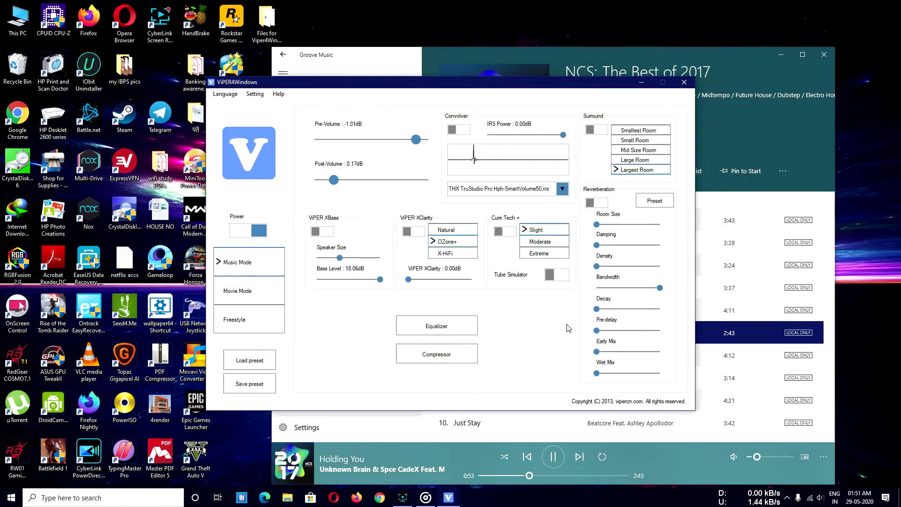
pyautogui.click(461, 134)
# Load ENHANCED.irs from Vinardo's IRS > Custom - 3NH4NC3D into the convolver
pyautogui.click(561, 188)
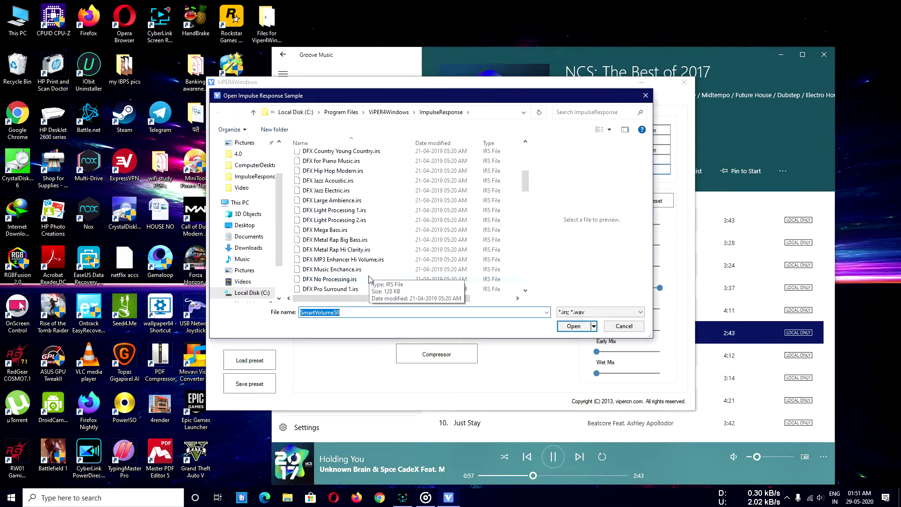
pyautogui.scroll(5, 372, 281)
pyautogui.doubleClick(375, 177)
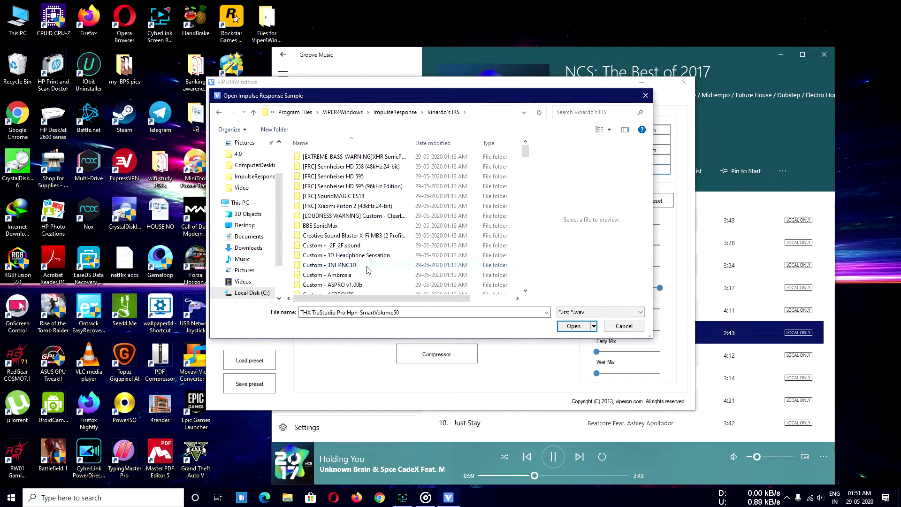
pyautogui.doubleClick(368, 266)
pyautogui.click(396, 168)
pyautogui.click(574, 324)
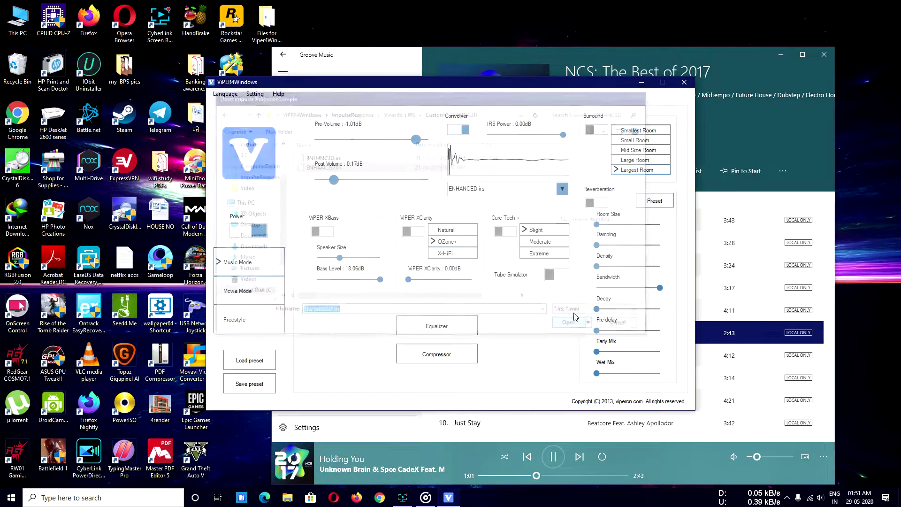